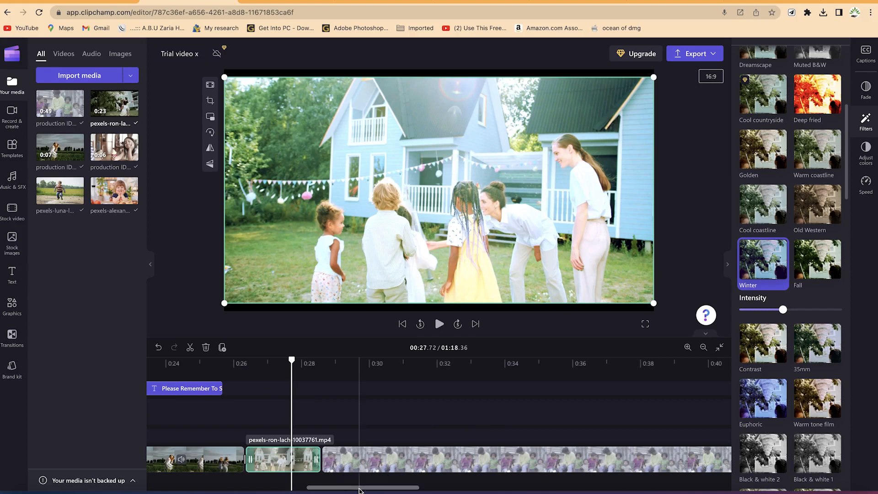
{"action": "left_click_drag", "start_coordinate": [363, 487], "coordinate": [172, 485]}
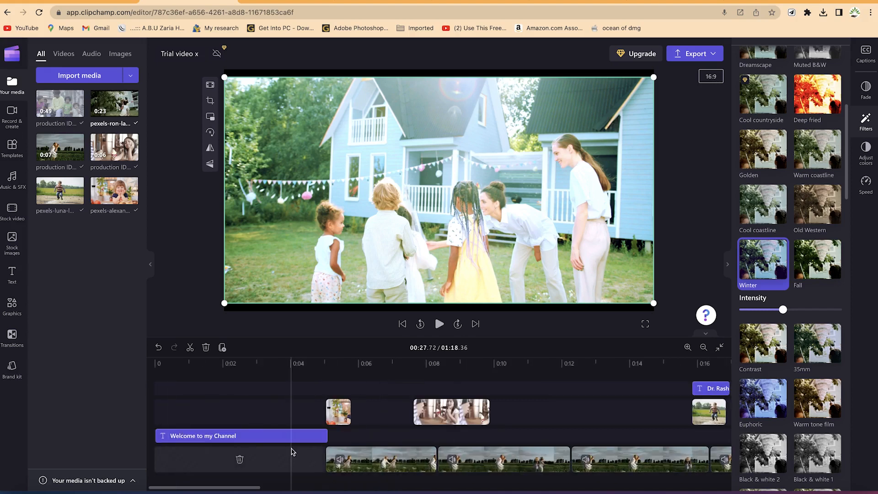
Step: Browse the Music library and preview the Somewhere In The Mountains track
{"action": "left_click", "coordinate": [12, 179]}
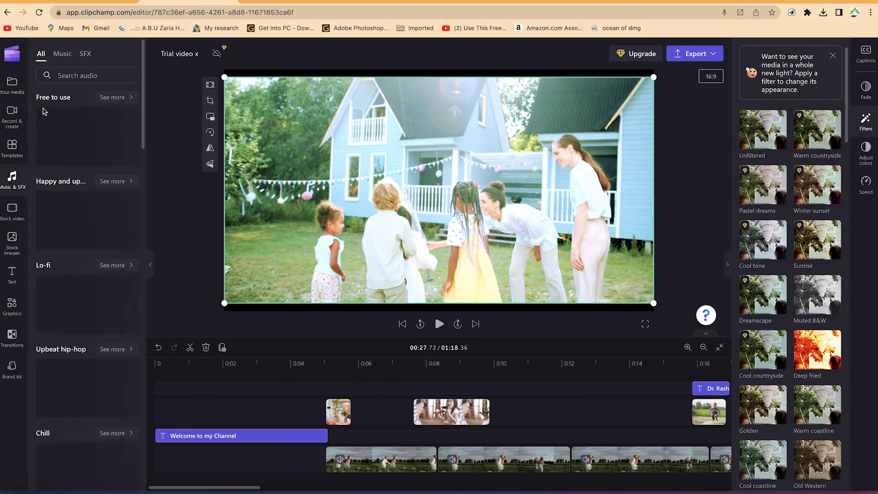
{"action": "left_click", "coordinate": [63, 54]}
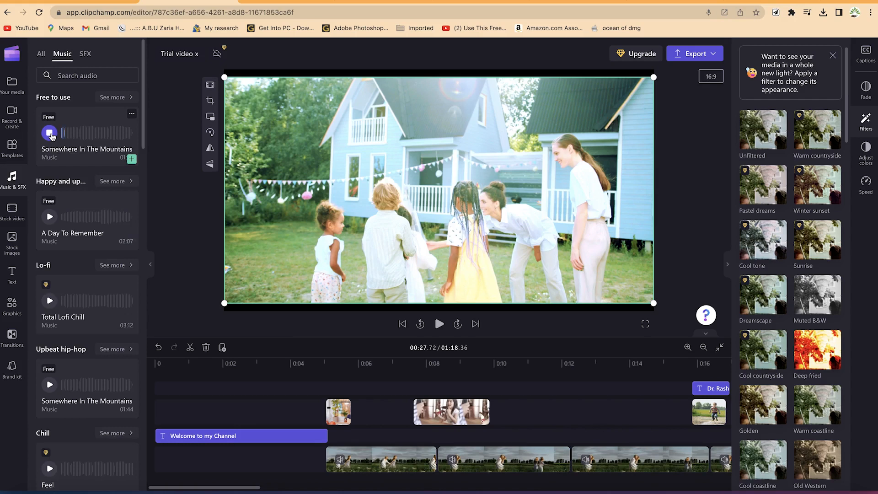
{"action": "left_click", "coordinate": [49, 133]}
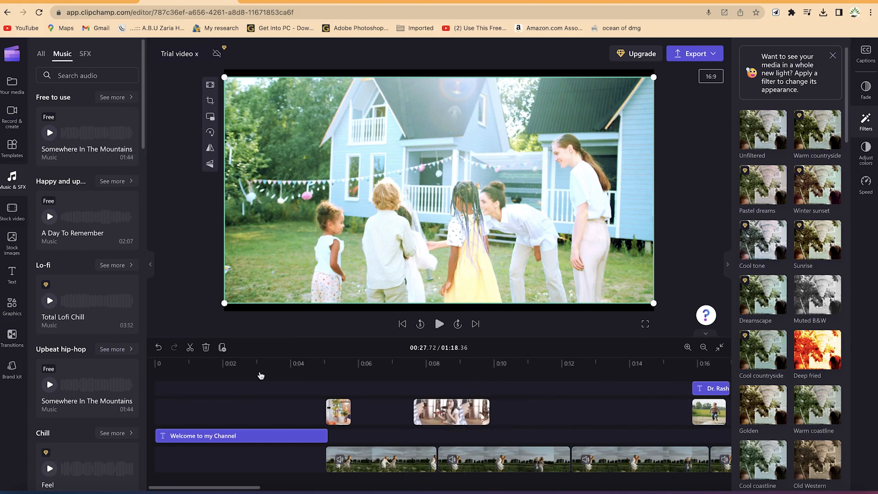
{"action": "mouse_move", "coordinate": [86, 138]}
{"action": "left_click", "coordinate": [104, 140]}
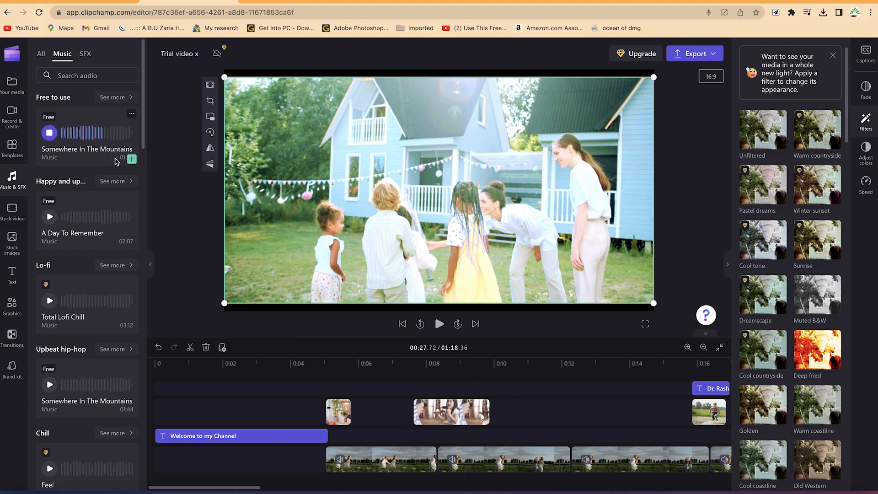
{"action": "left_click", "coordinate": [49, 133]}
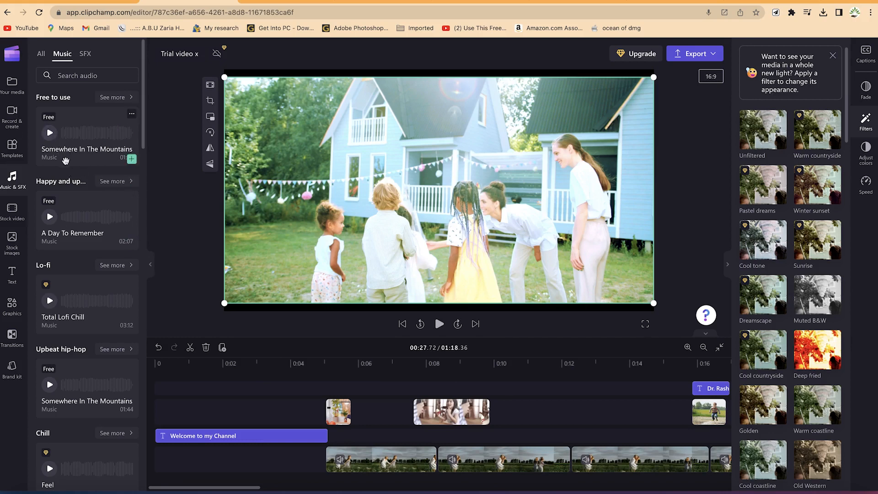
Step: Place Somewhere In The Mountains on a new audio track below the video clips
{"action": "left_click_drag", "start_coordinate": [67, 162], "coordinate": [179, 490]}
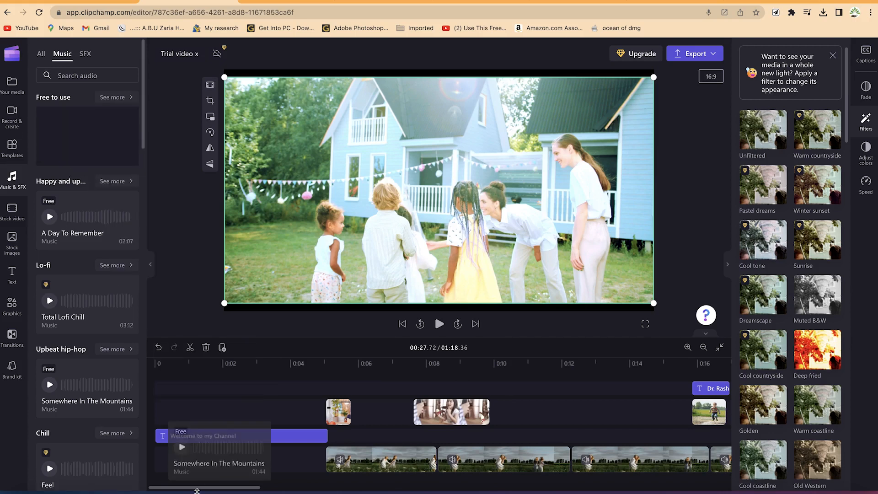
{"action": "left_click_drag", "start_coordinate": [180, 490], "coordinate": [190, 480]}
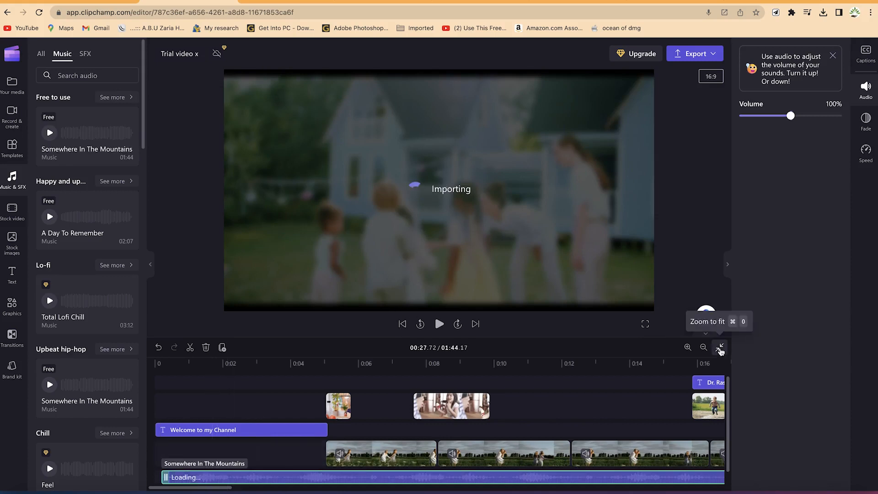
Step: Trim the music clip's right edge so it ends with the video at 01:18.36
{"action": "left_click", "coordinate": [721, 348]}
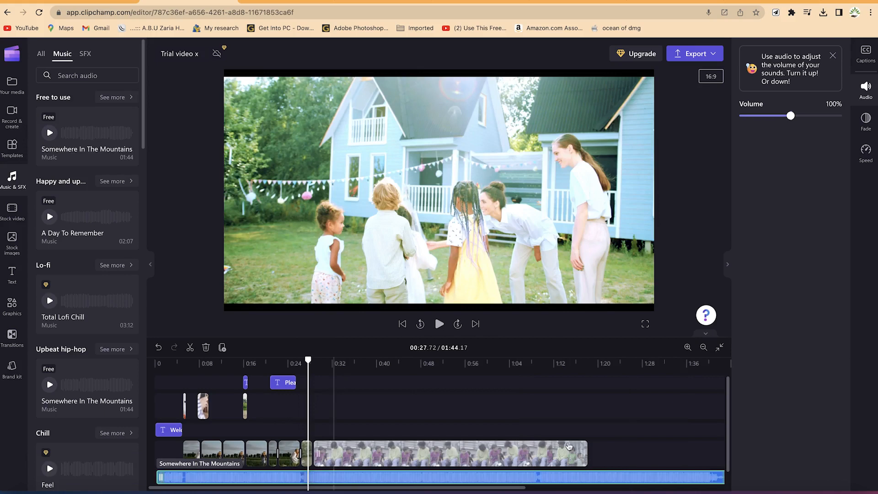
{"action": "left_click", "coordinate": [582, 363]}
{"action": "left_click", "coordinate": [717, 484]}
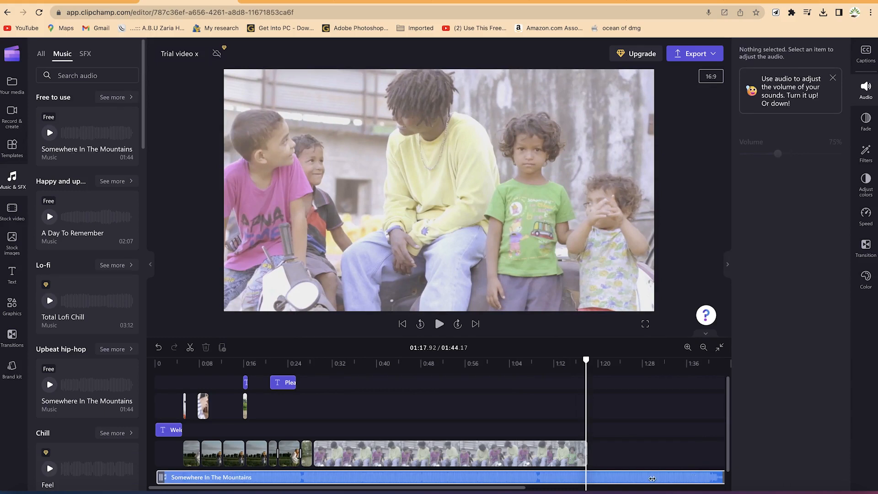
{"action": "left_click_drag", "start_coordinate": [651, 477], "coordinate": [578, 472]}
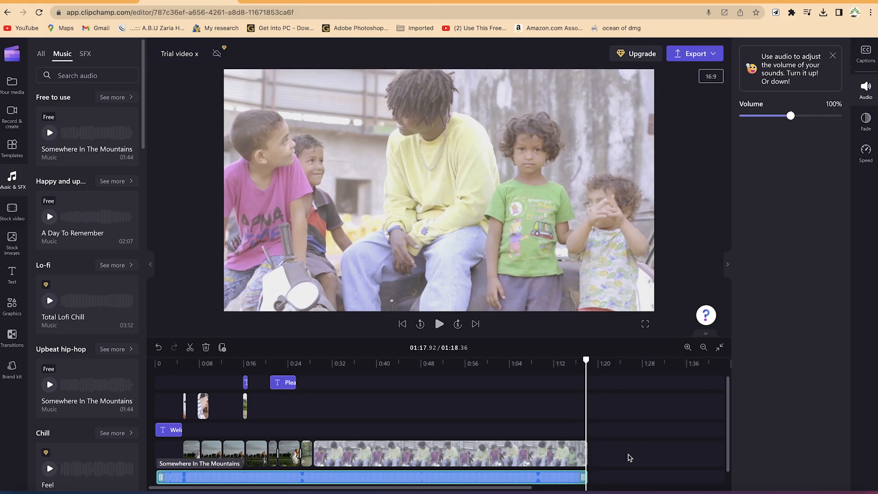
Step: Set a 1.5-second fade out on the music and play the ending to check it
{"action": "left_click", "coordinate": [865, 123]}
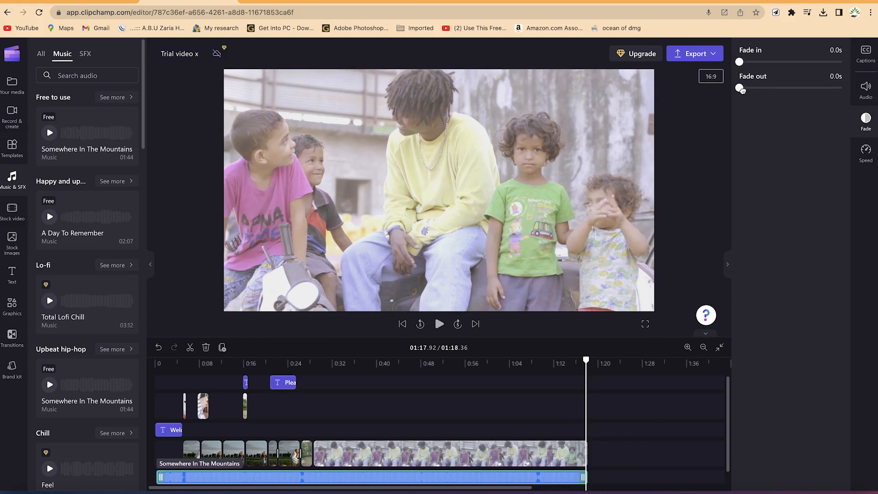
{"action": "left_click_drag", "start_coordinate": [779, 89], "coordinate": [805, 89]}
{"action": "left_click_drag", "start_coordinate": [807, 89], "coordinate": [817, 89]}
{"action": "left_click_drag", "start_coordinate": [571, 361], "coordinate": [567, 361]}
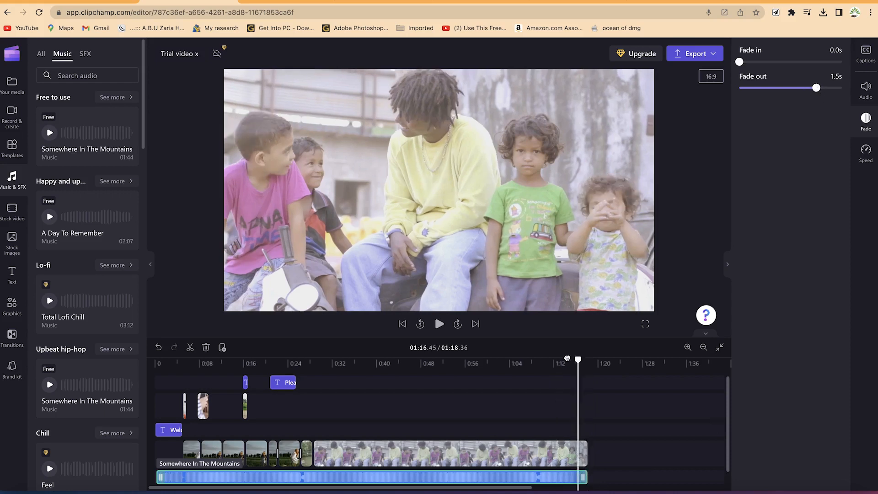
{"action": "key", "text": "space"}
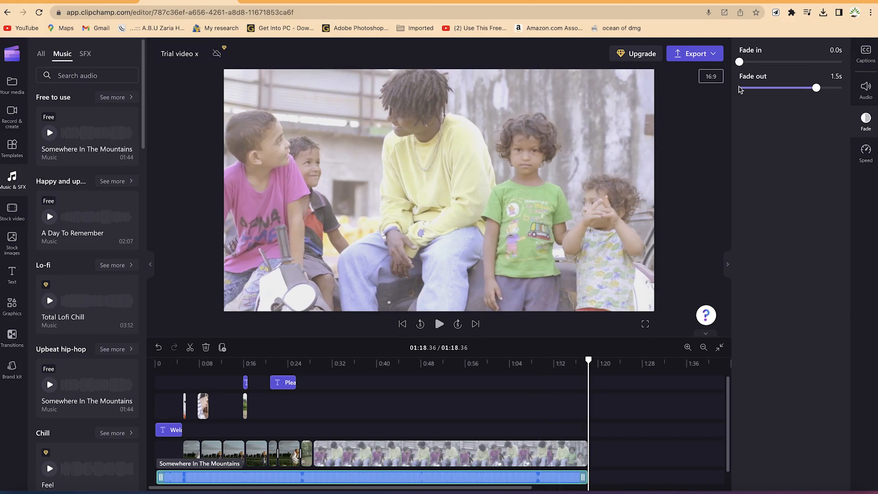
Step: Set a 2-second fade in and play from the project start to hear it
{"action": "left_click_drag", "start_coordinate": [741, 62], "coordinate": [837, 62]}
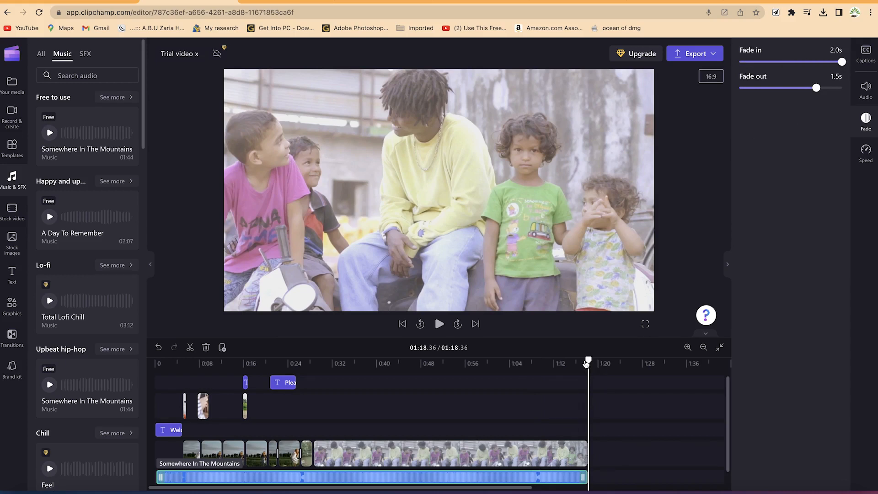
{"action": "left_click_drag", "start_coordinate": [588, 361], "coordinate": [253, 360]}
{"action": "left_click_drag", "start_coordinate": [191, 359], "coordinate": [143, 354]}
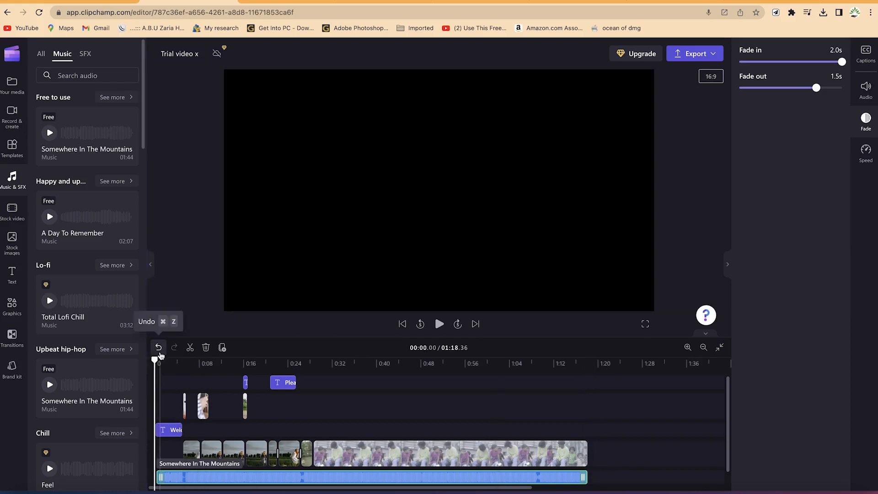
{"action": "key", "text": "space"}
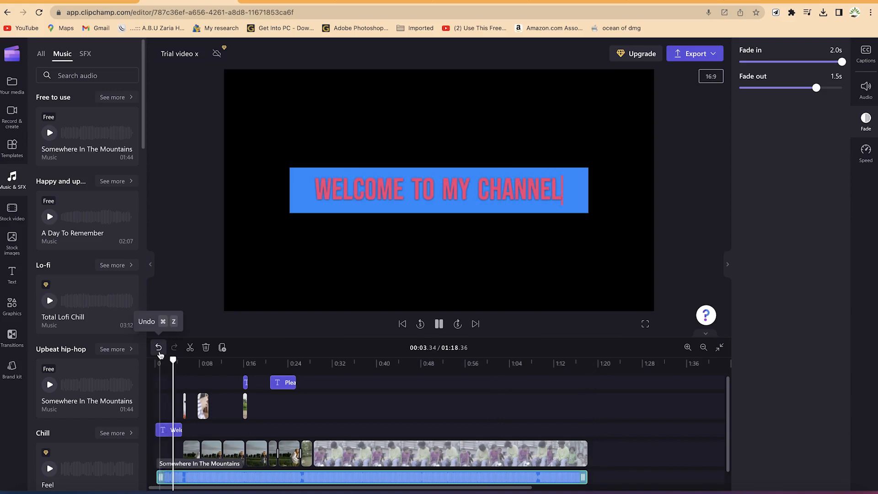
{"action": "key", "text": "space"}
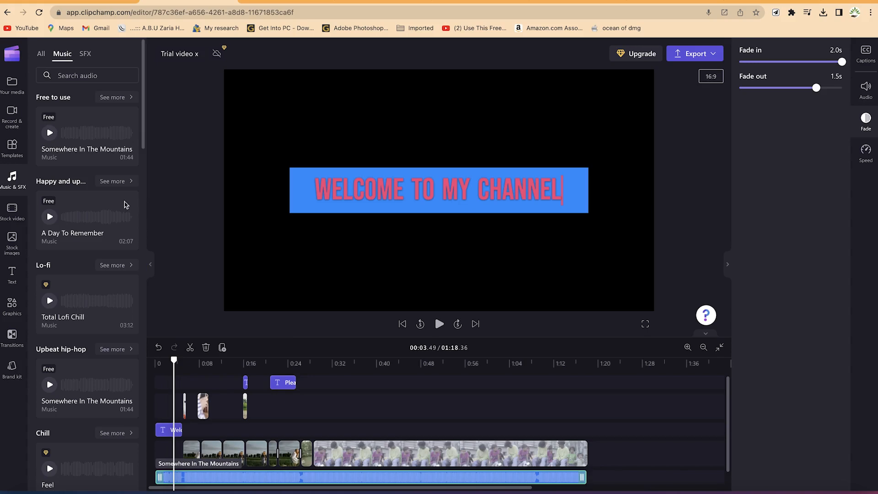
Step: Import lifelike-126735.mp3 from the Music folder into the media library
{"action": "left_click", "coordinate": [12, 86]}
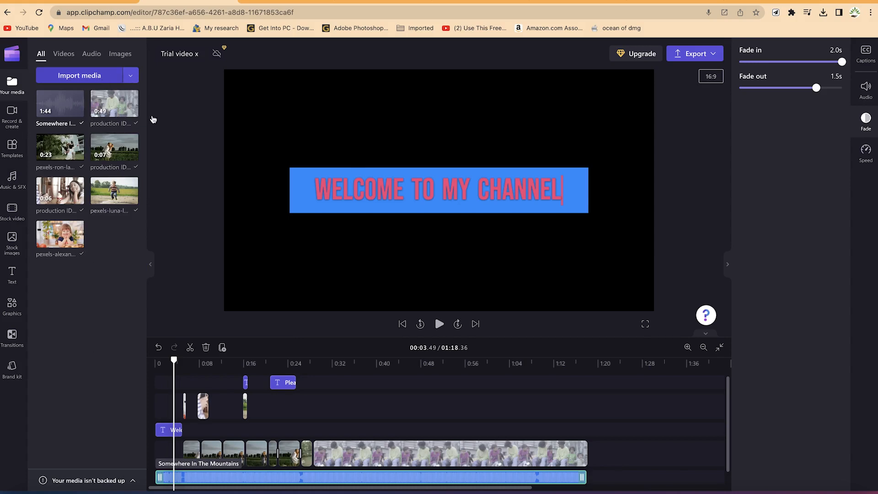
{"action": "left_click", "coordinate": [93, 79]}
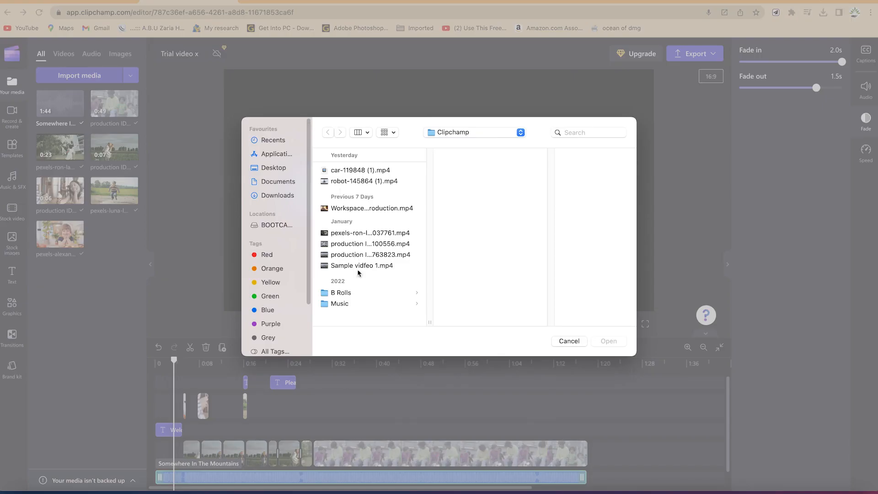
{"action": "left_click", "coordinate": [336, 304]}
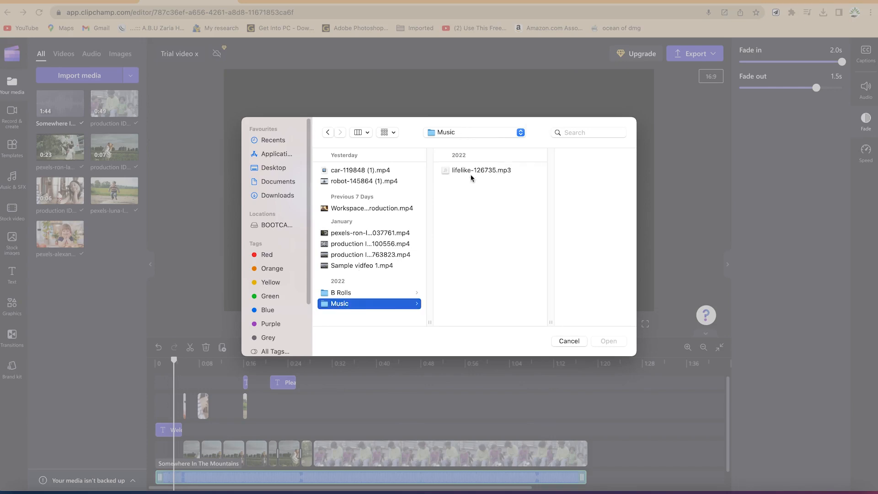
{"action": "left_click", "coordinate": [471, 171]}
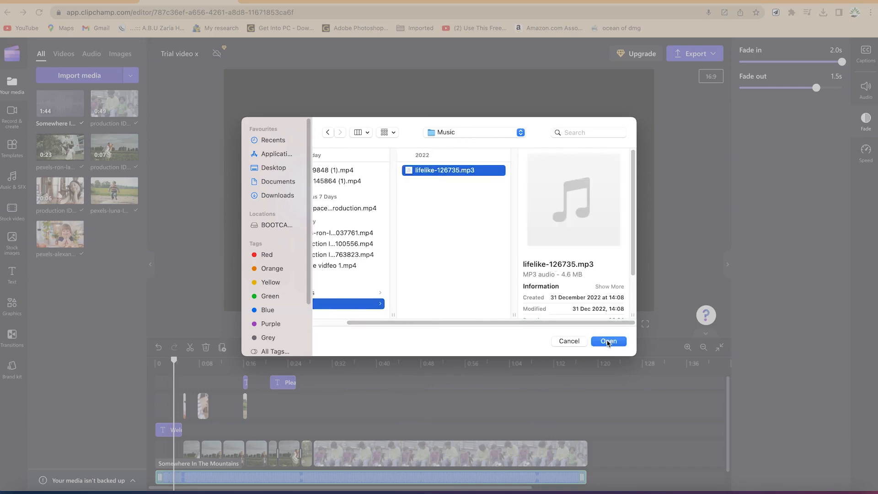
{"action": "left_click", "coordinate": [607, 341]}
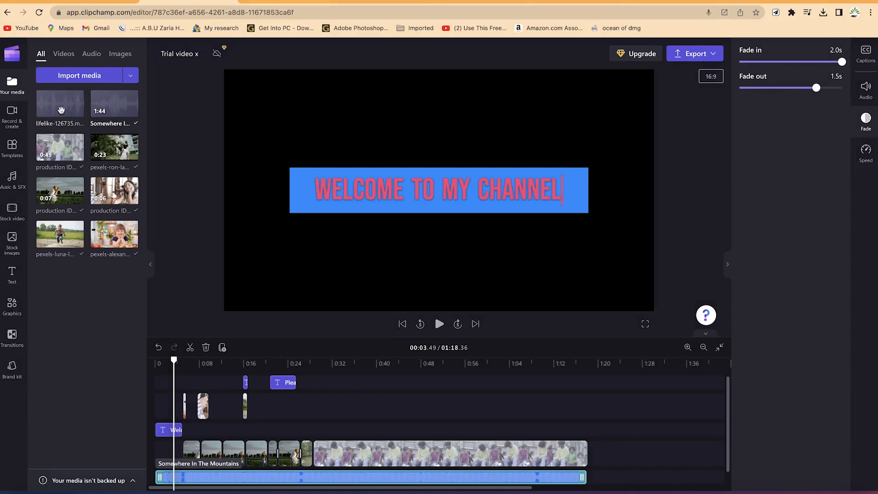
{"action": "mouse_move", "coordinate": [60, 103]}
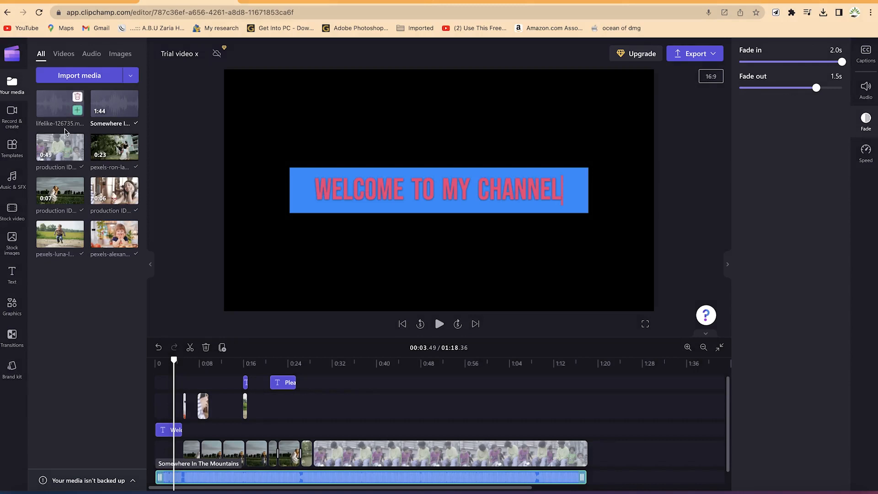
Step: Add the lifelike track to the timeline and set Somewhere In The Mountains volume to 0%
{"action": "left_click_drag", "start_coordinate": [112, 298], "coordinate": [164, 480]}
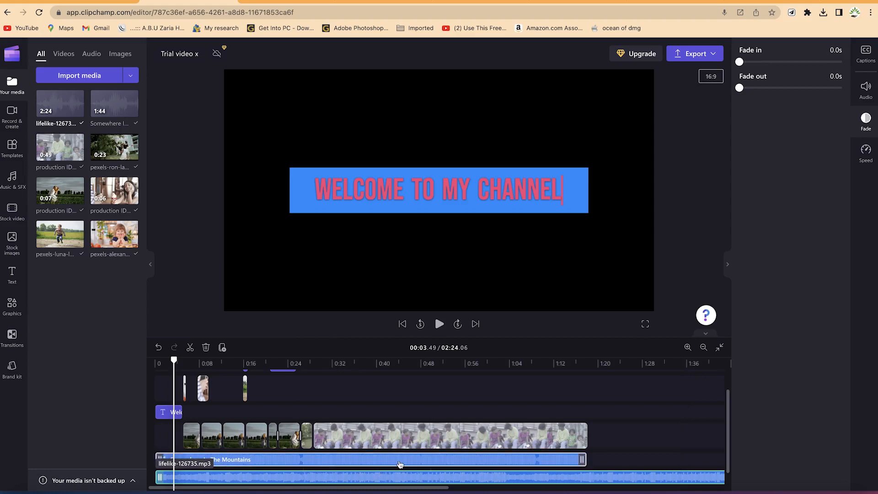
{"action": "left_click", "coordinate": [400, 464]}
{"action": "right_click", "coordinate": [400, 464]}
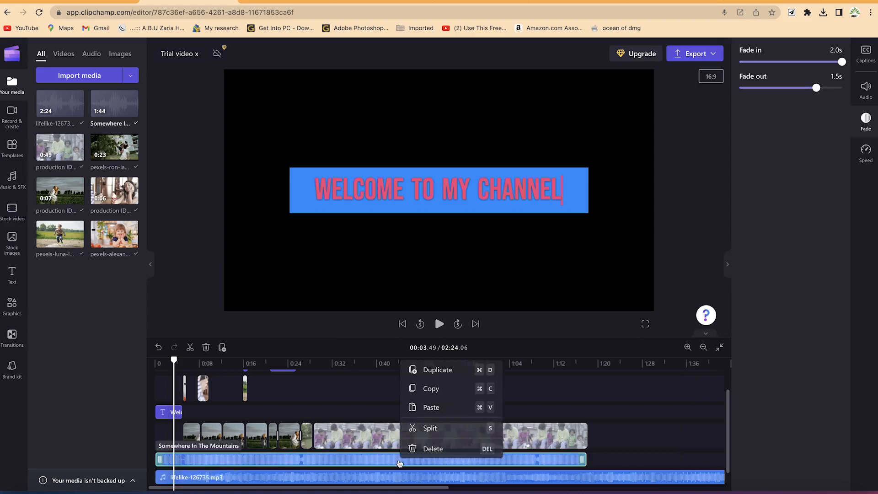
{"action": "left_click", "coordinate": [866, 90]}
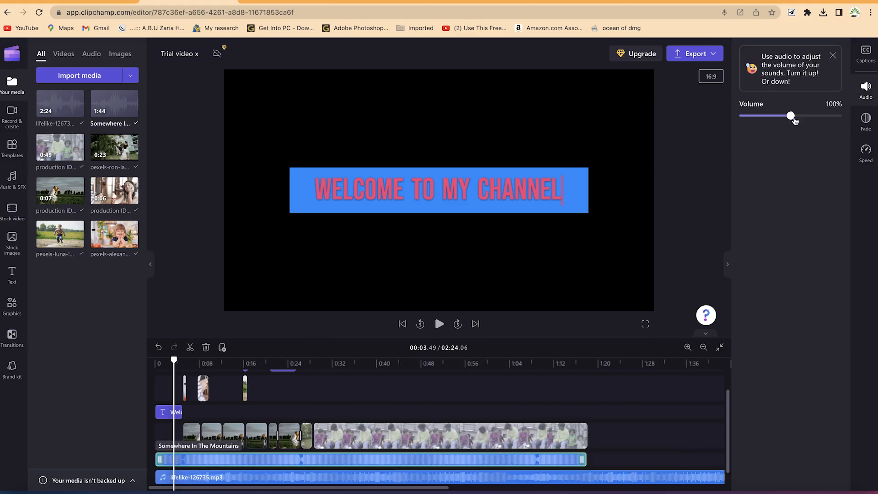
{"action": "left_click_drag", "start_coordinate": [791, 115], "coordinate": [721, 118]}
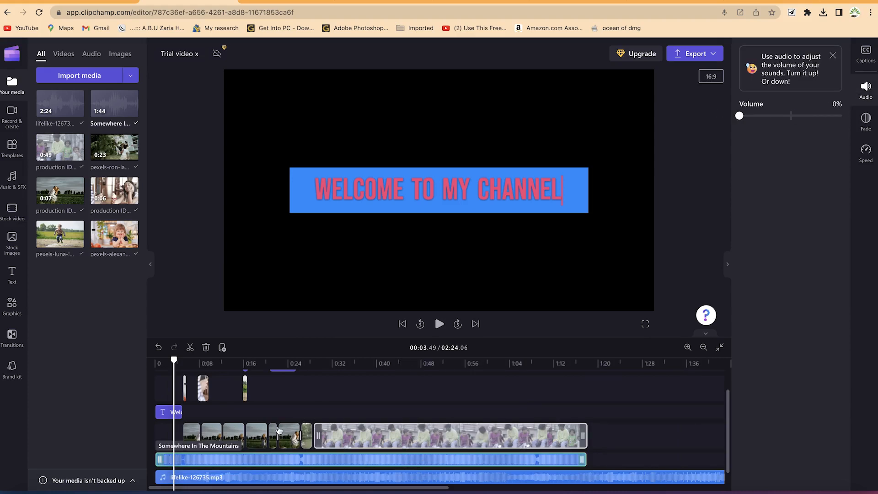
Step: Play the project from the start to check the audio mix
{"action": "left_click_drag", "start_coordinate": [174, 361], "coordinate": [131, 352]}
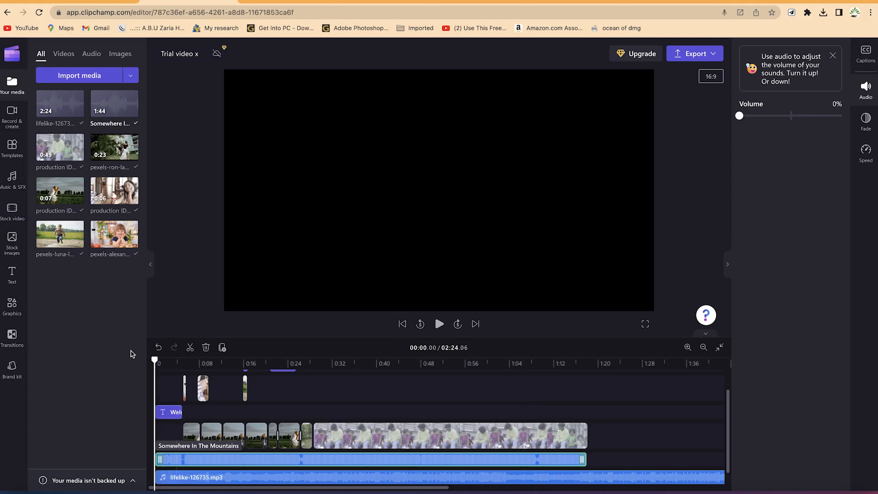
{"action": "key", "text": "space"}
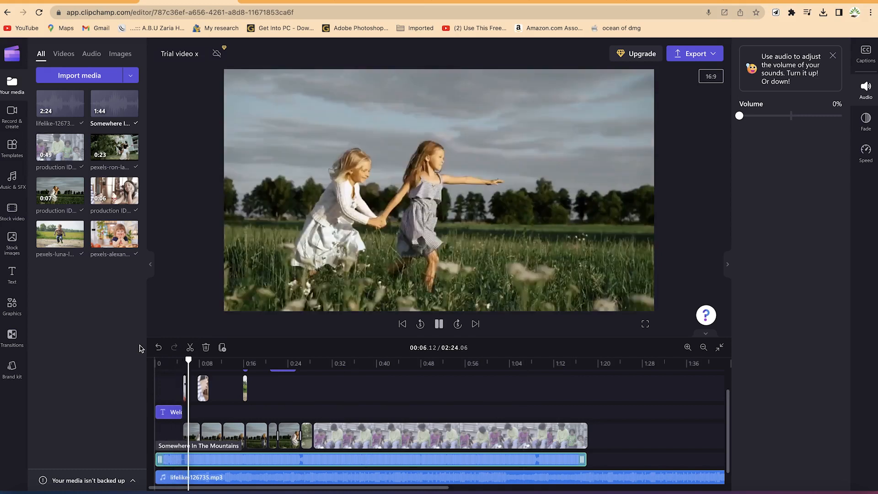
{"action": "key", "text": "space"}
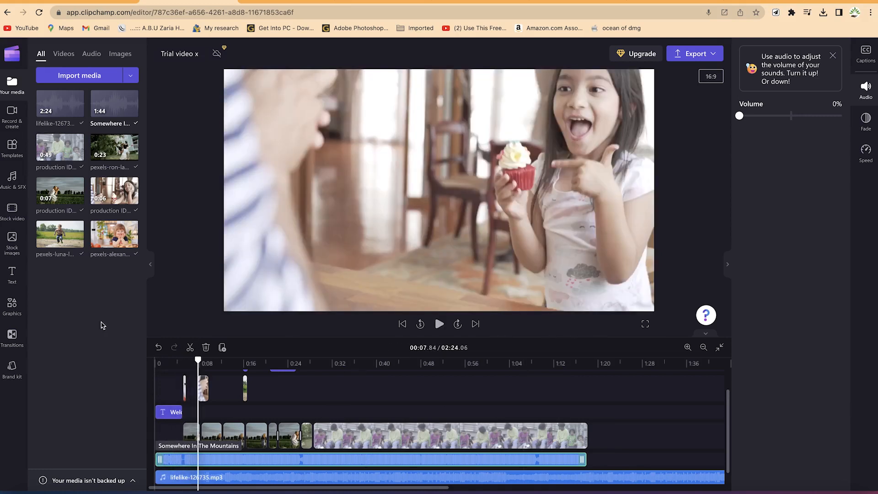
Step: Show the full list of free-to-use sound effects in the SFX library
{"action": "left_click", "coordinate": [15, 180]}
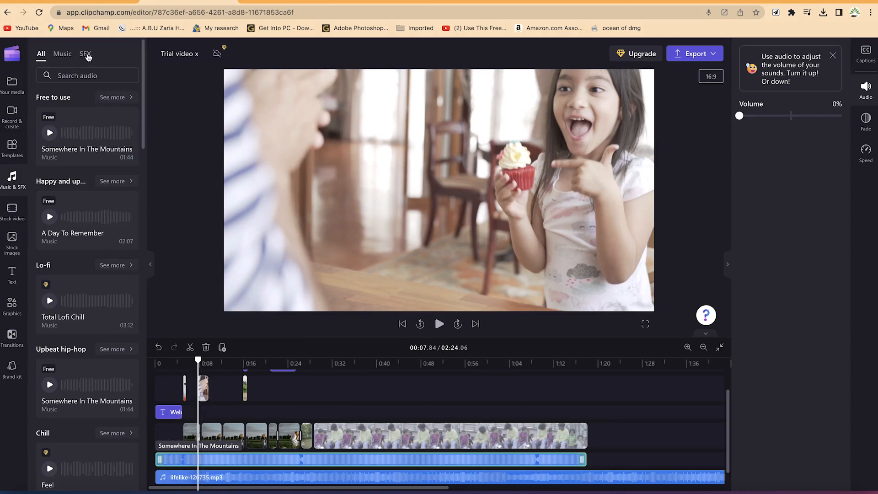
{"action": "left_click", "coordinate": [86, 54]}
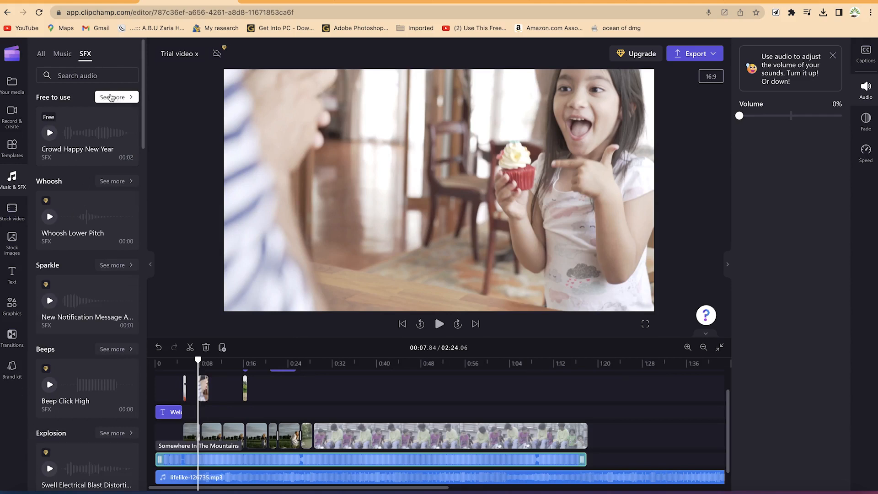
{"action": "left_click", "coordinate": [113, 97]}
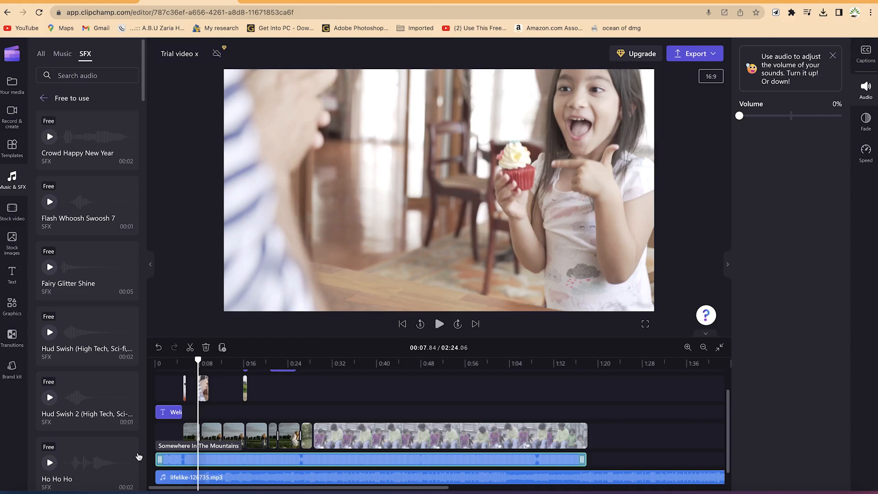
Step: Drop the Crowd Happy New Year effect at about 0:08 and preview that moment
{"action": "mouse_move", "coordinate": [71, 142]}
{"action": "left_mouse_down"}
{"action": "mouse_move", "coordinate": [206, 430]}
{"action": "mouse_move", "coordinate": [219, 427]}
{"action": "mouse_move", "coordinate": [201, 438]}
{"action": "left_mouse_up"}
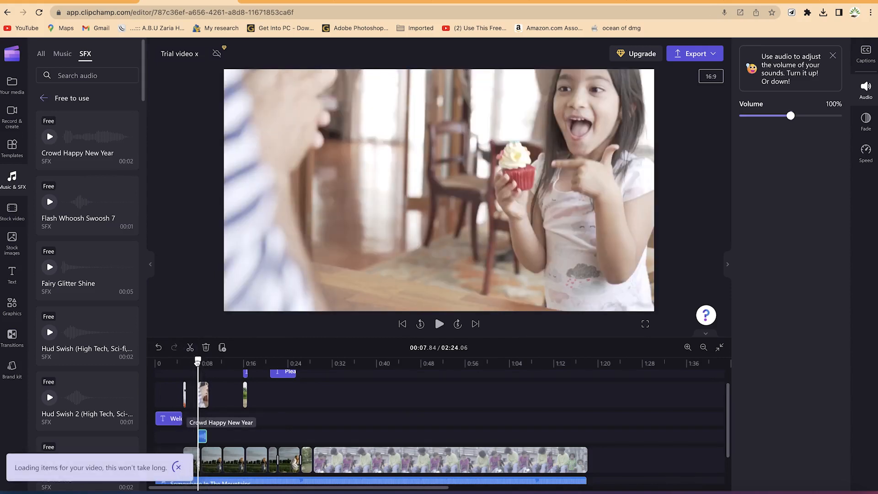
{"action": "left_click_drag", "start_coordinate": [200, 361], "coordinate": [193, 362]}
{"action": "key", "text": "space"}
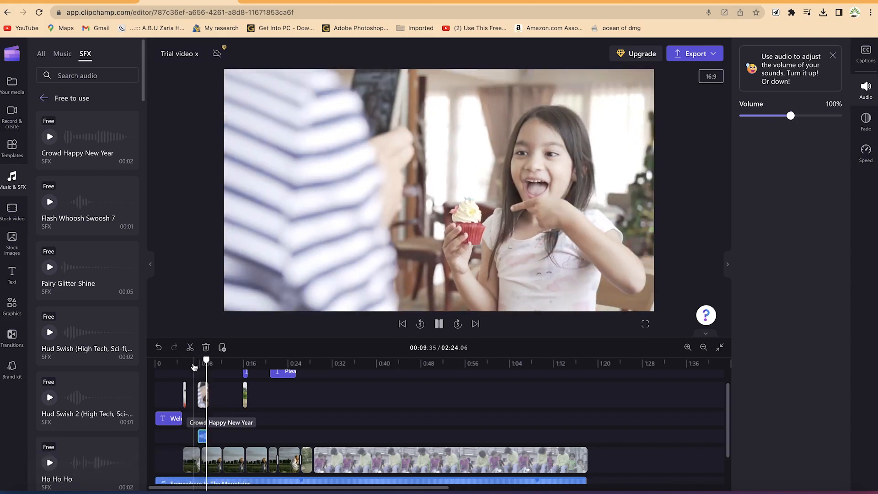
{"action": "key", "text": "space"}
{"action": "scroll", "coordinate": [301, 426], "scroll_direction": "down", "scroll_amount": 2}
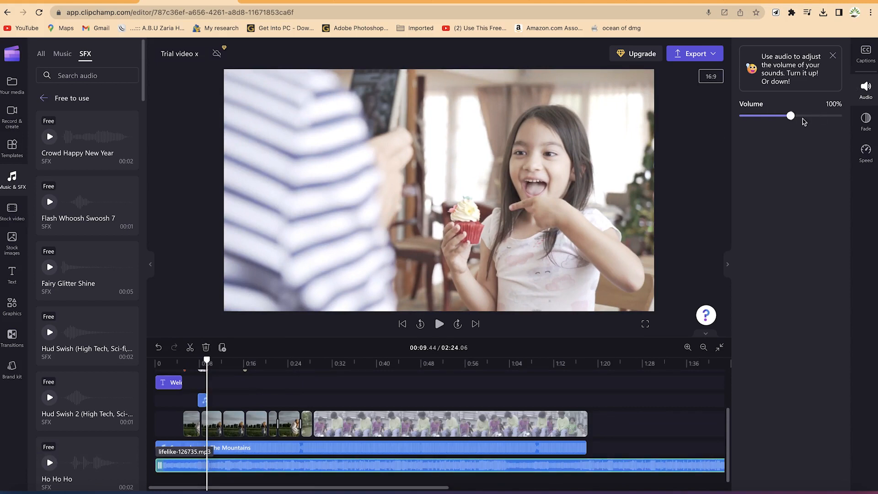
Step: Lower the lifelike background track to 19% volume and preview under the crowd effect
{"action": "left_click_drag", "start_coordinate": [790, 116], "coordinate": [748, 115]}
{"action": "left_click_drag", "start_coordinate": [206, 361], "coordinate": [195, 359]}
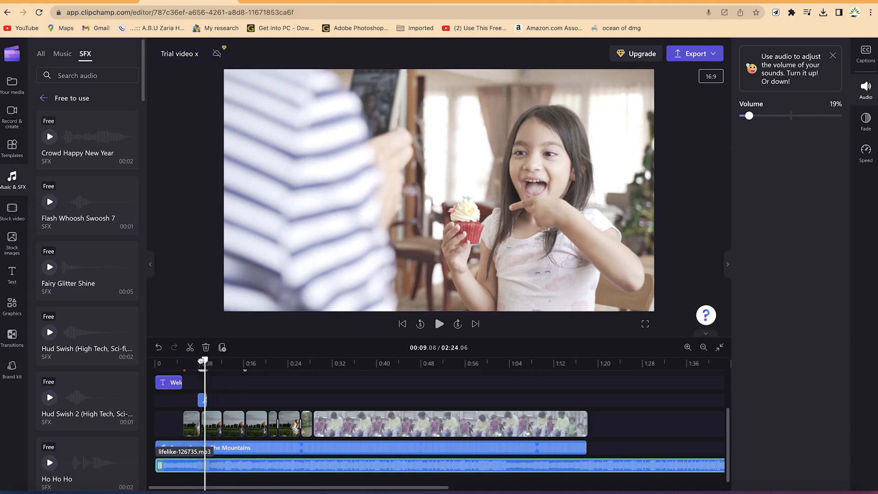
{"action": "key", "text": "space"}
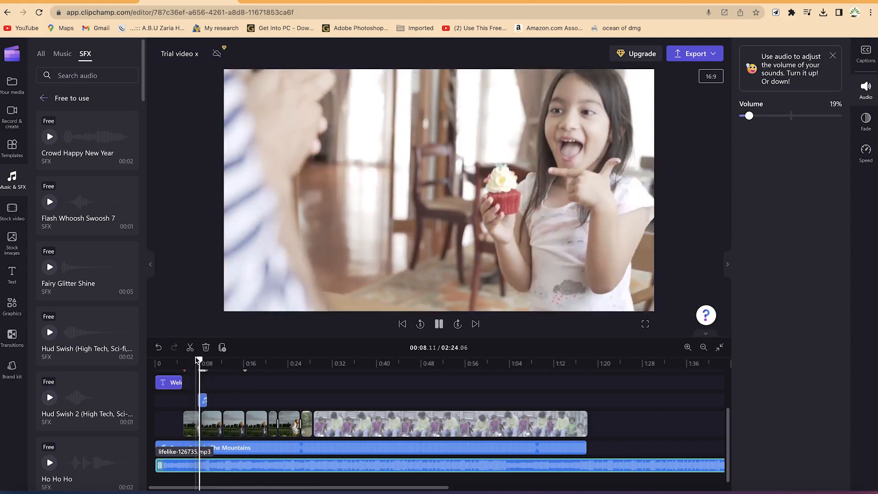
{"action": "key", "text": "space"}
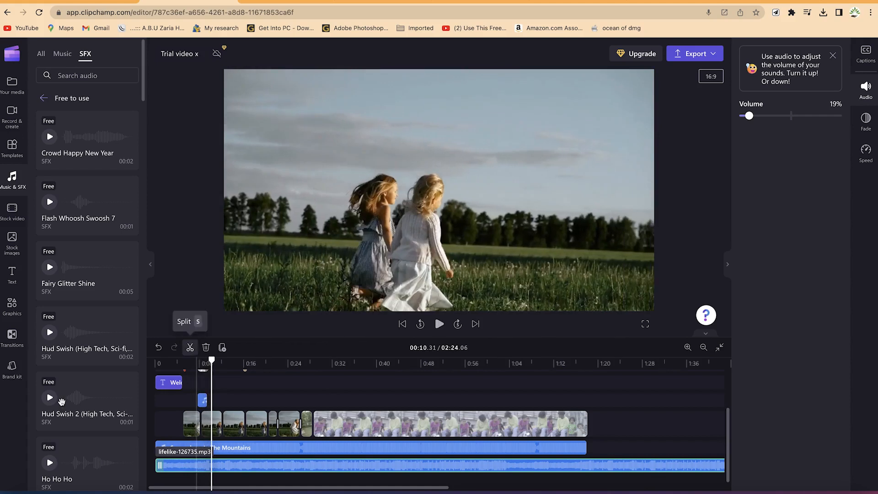